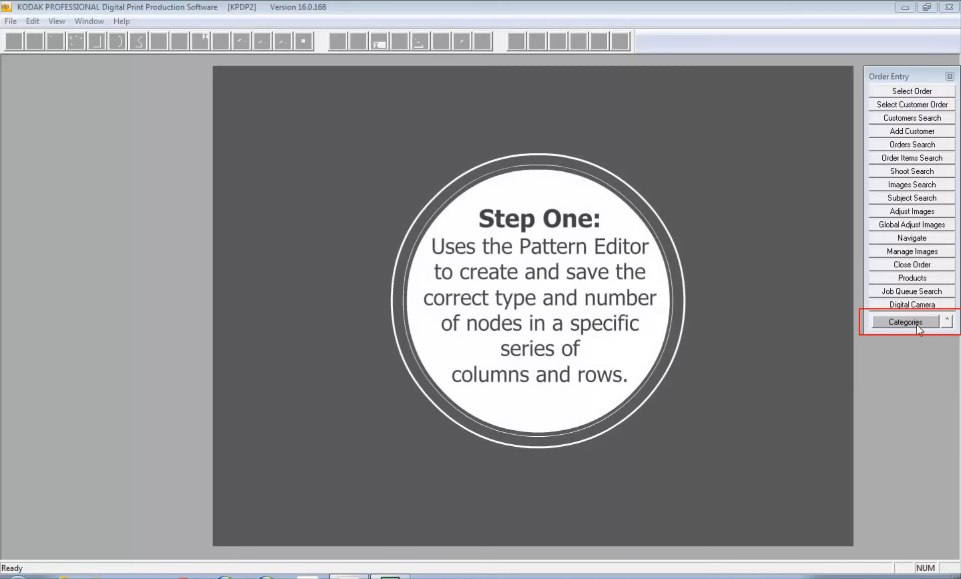
Create a new 5 x 5 pattern of 25 countable nodes in the Grids Pattern Editor
left_click(917, 323)
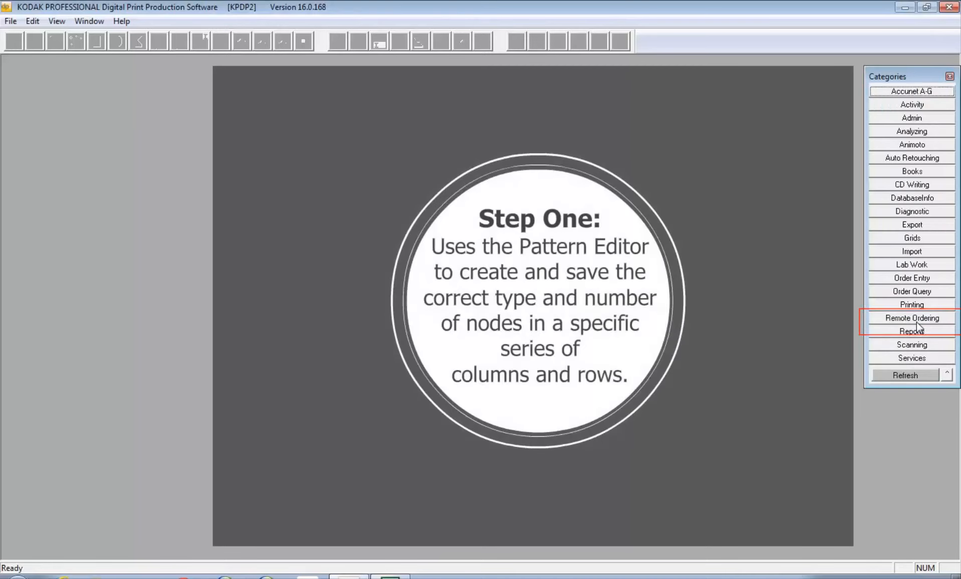
left_click(918, 237)
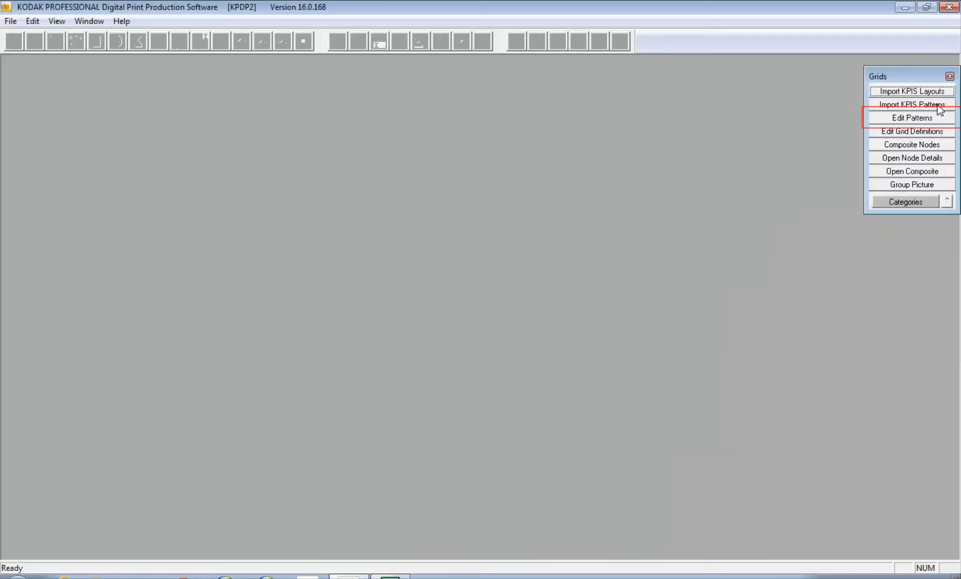
left_click(933, 118)
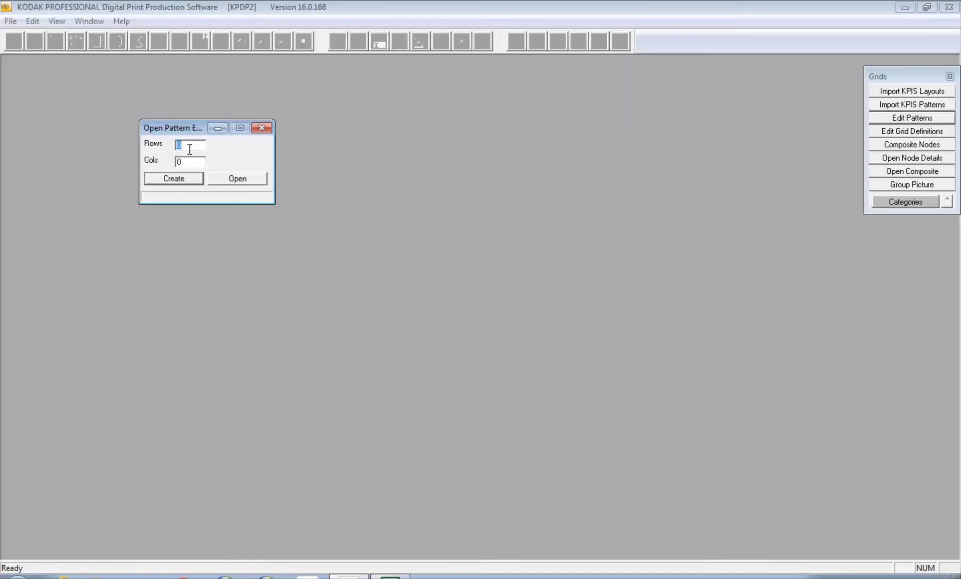
type("5")
key("Tab")
type("5")
left_click(180, 179)
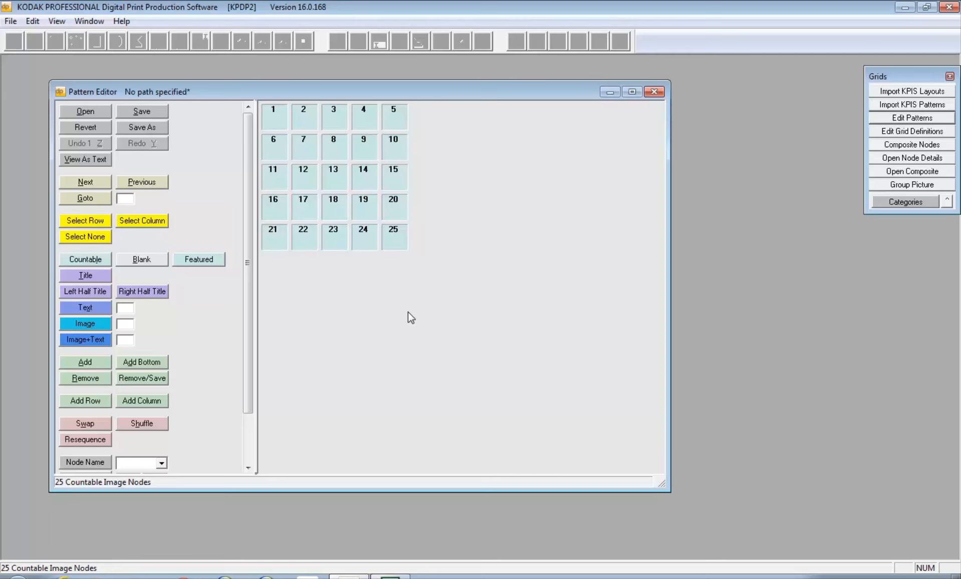
Bring up the save dialog for the new pattern, proposing the name Pattern.025
left_click(151, 129)
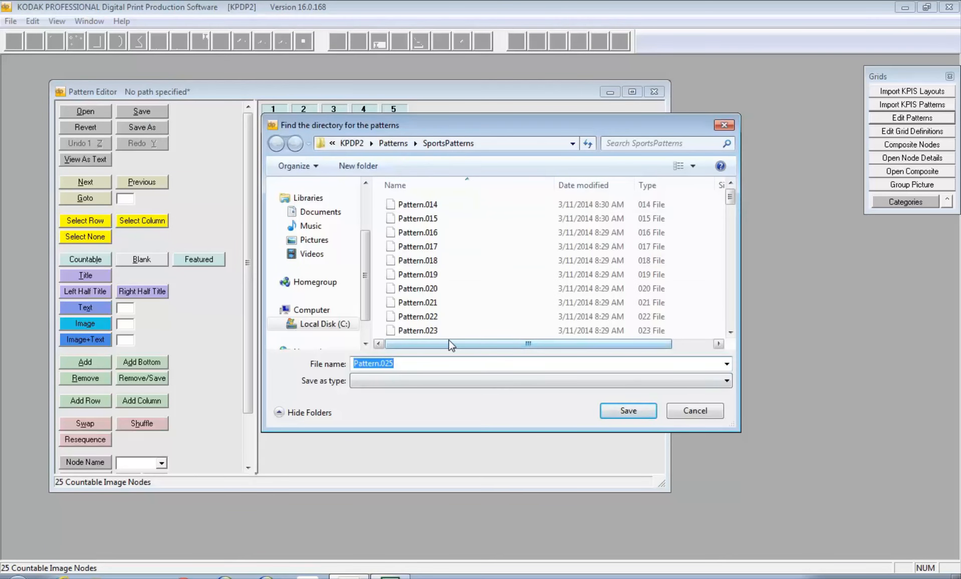
Create a new folder named Sample001 inside the Patterns folder
left_click(396, 143)
right_click(454, 289)
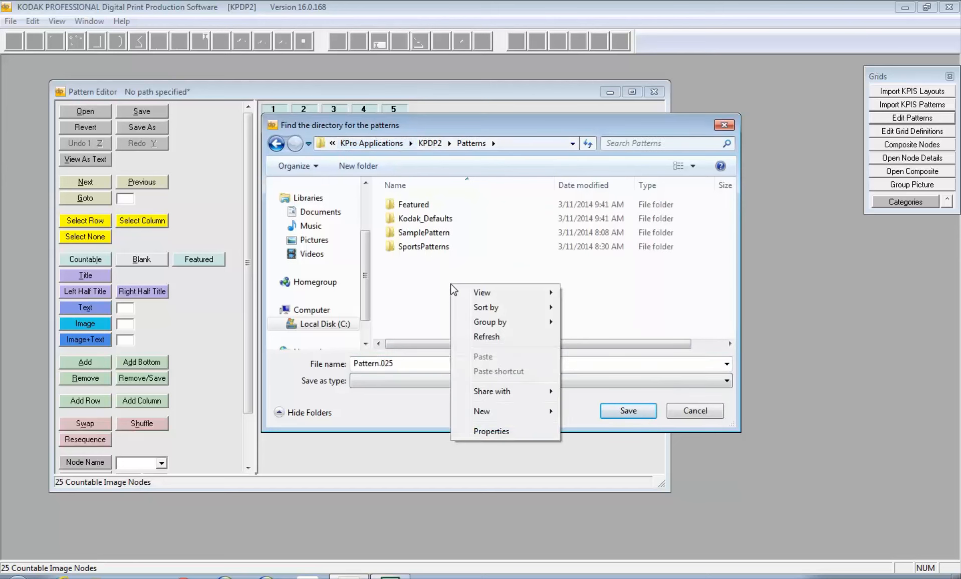
mouse_move(503, 412)
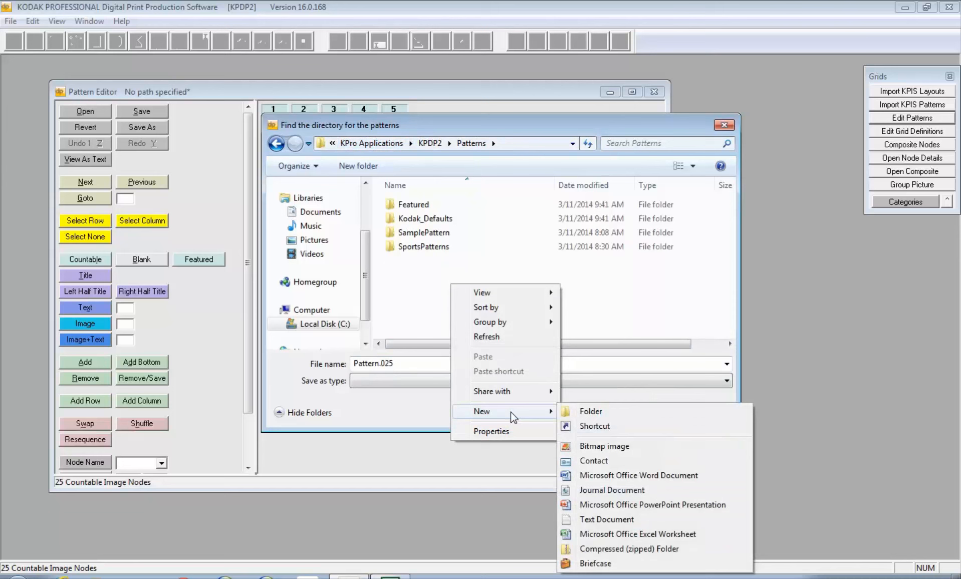
left_click(591, 412)
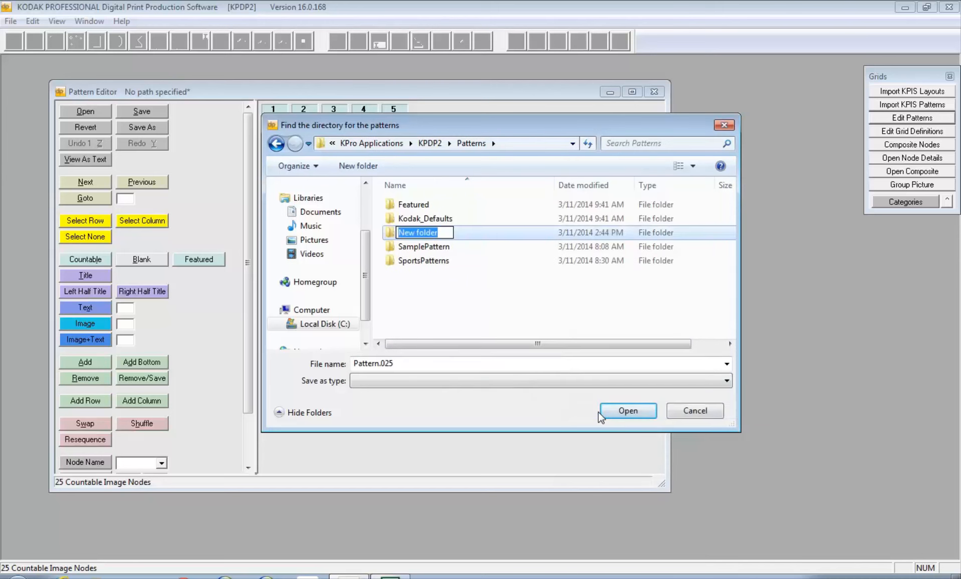
type("Sample)")
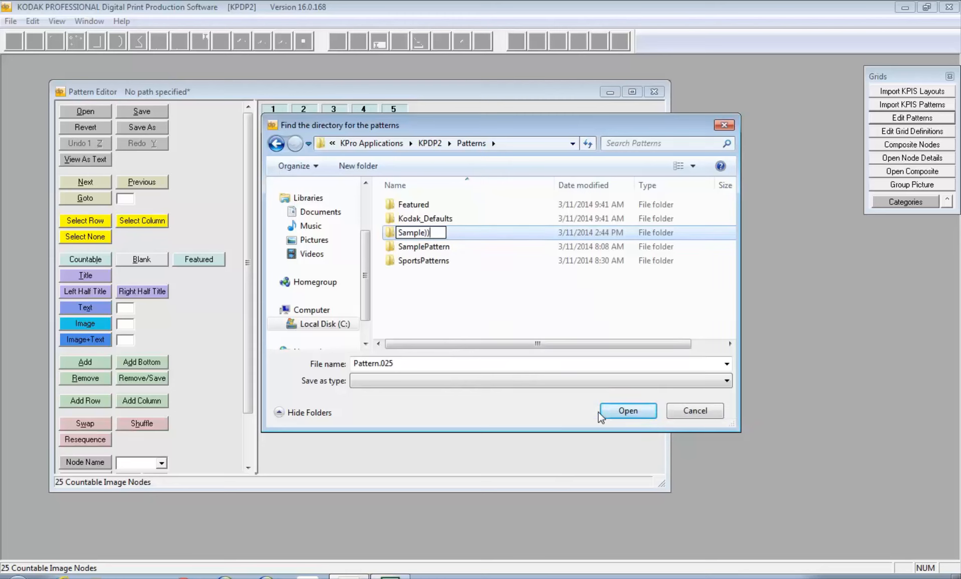
key("BackSpace")
type("00-")
key("BackSpace")
type("1")
key("Return")
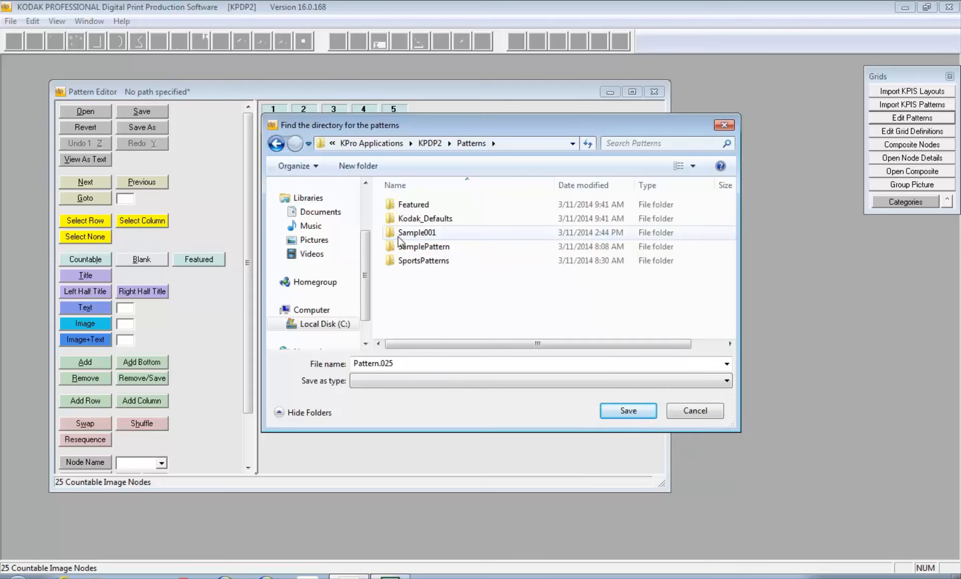
Save the pattern as Pattern.025 in Sample001, making it the working directory
double_click(396, 233)
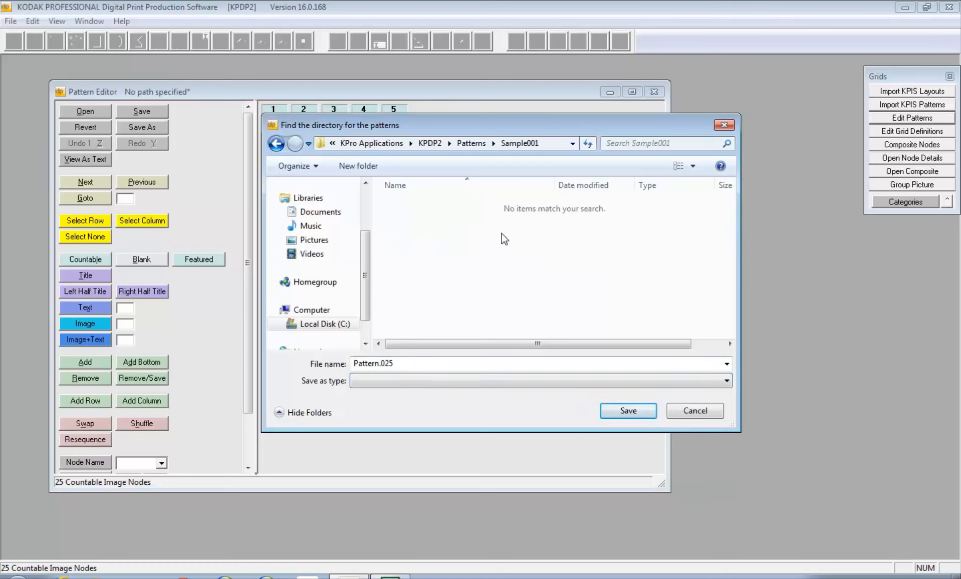
left_click(625, 411)
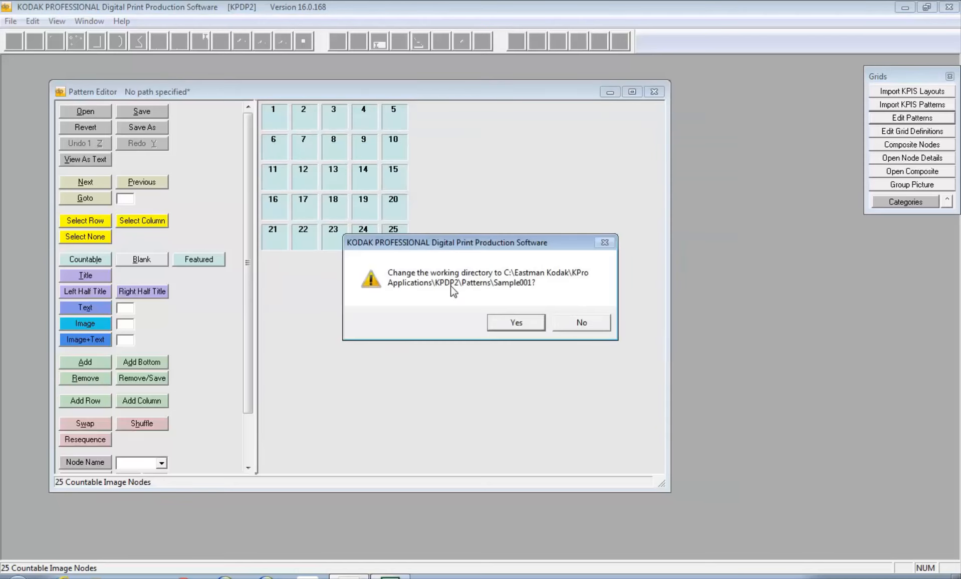
left_click(515, 322)
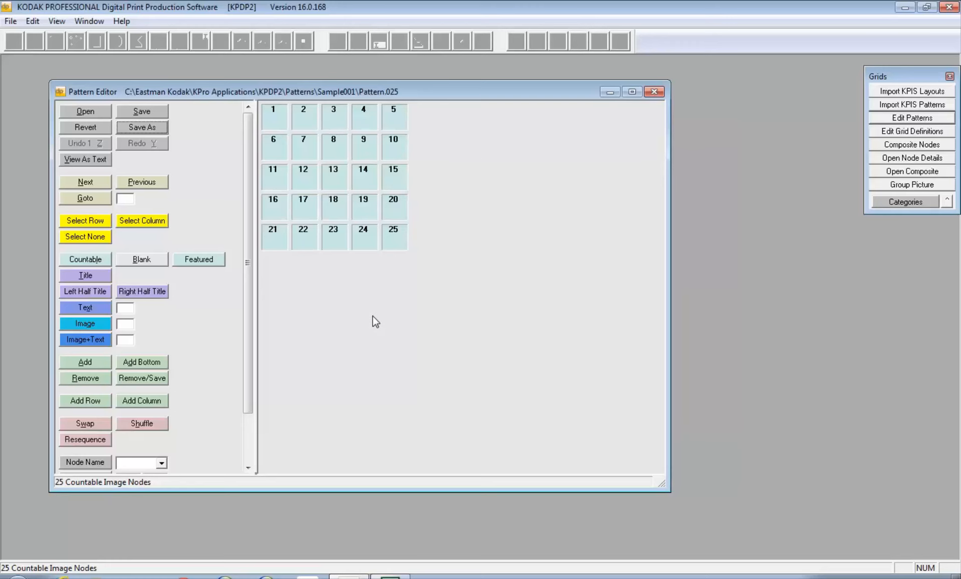
left_click_drag(299, 489, 298, 536)
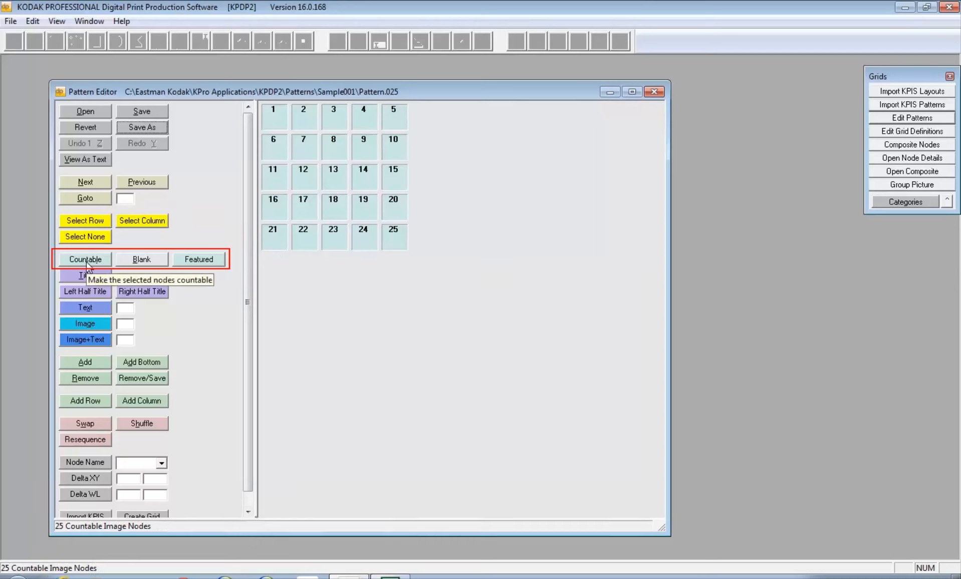
Make bottom-row node 21 and the last bottom-row node blank, leaving 23 countable nodes
left_click(274, 237)
left_click(130, 259)
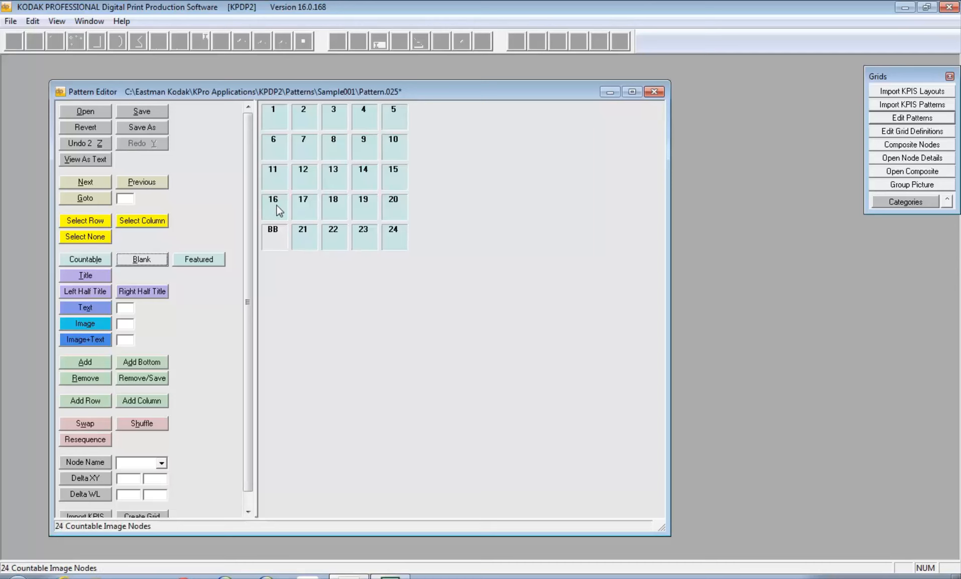
left_click(390, 245)
left_click(152, 261)
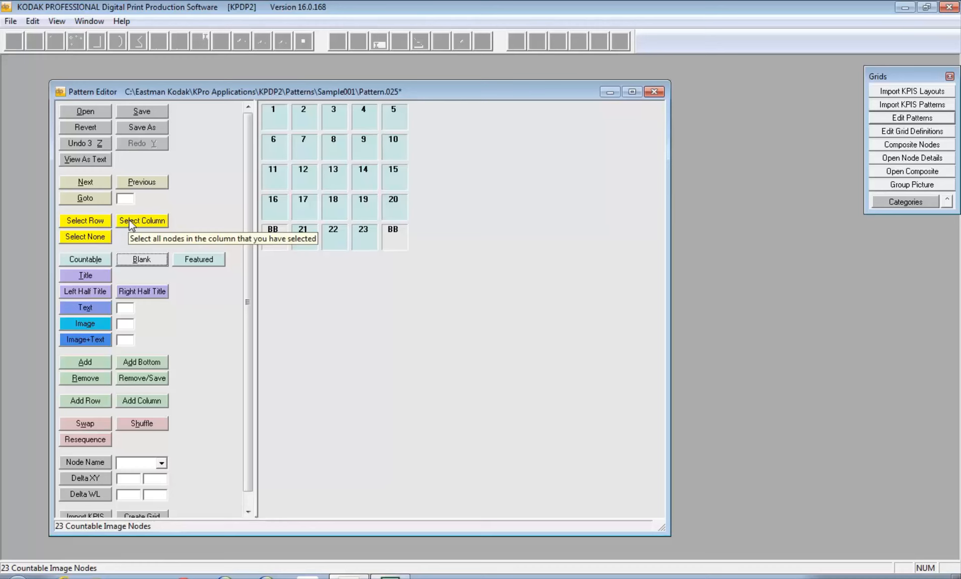
Add a sixth column, restore the fifth bottom node to countable, and blank the new bottom-right node
left_click(149, 404)
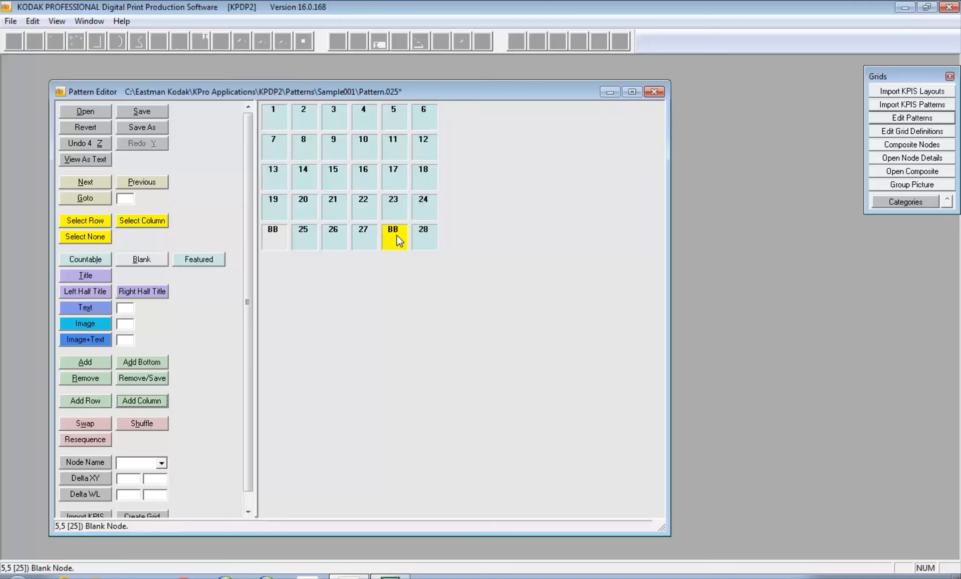
left_click(85, 259)
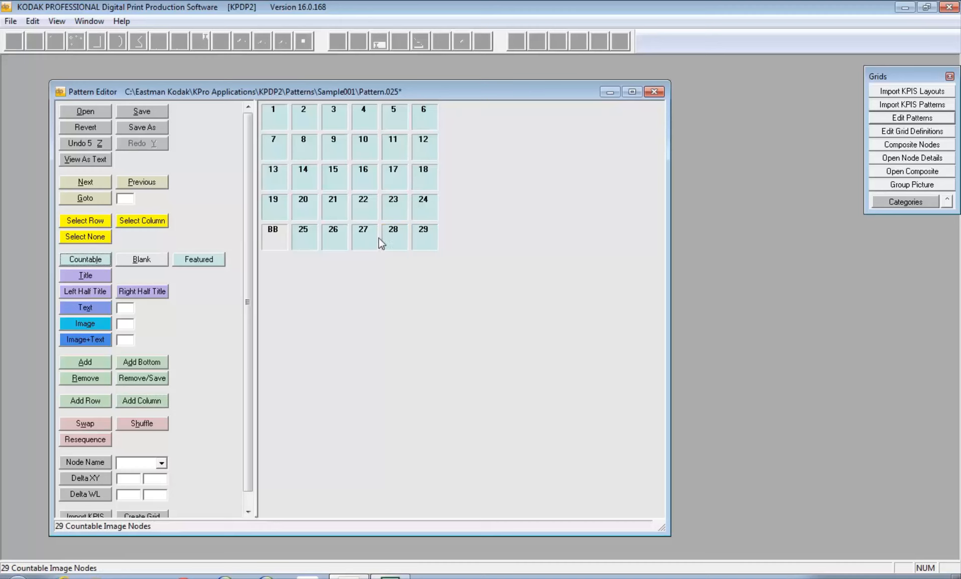
left_click(147, 260)
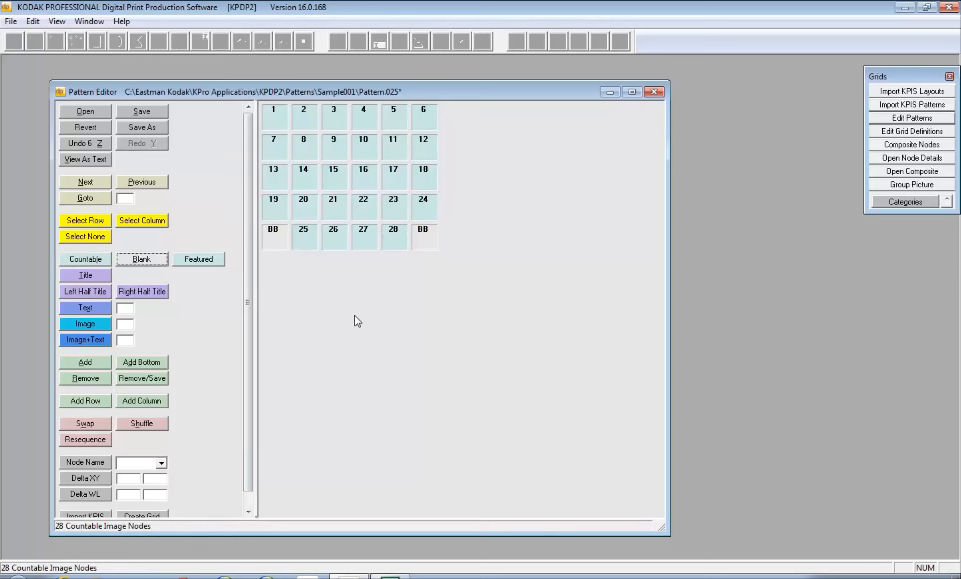
left_click(334, 118)
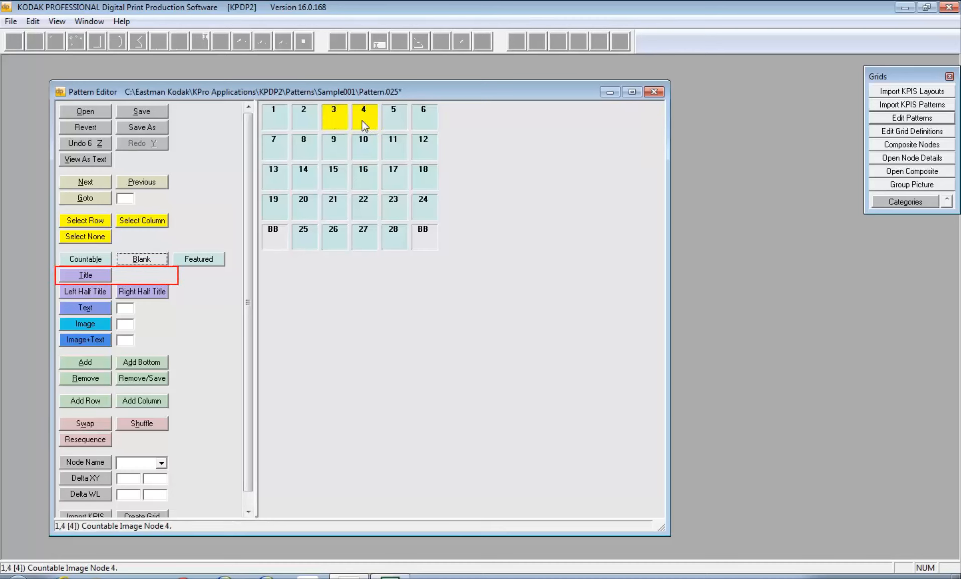
Make top-row nodes 3 and 4 title nodes, then select node 1 for naming
left_click(106, 276)
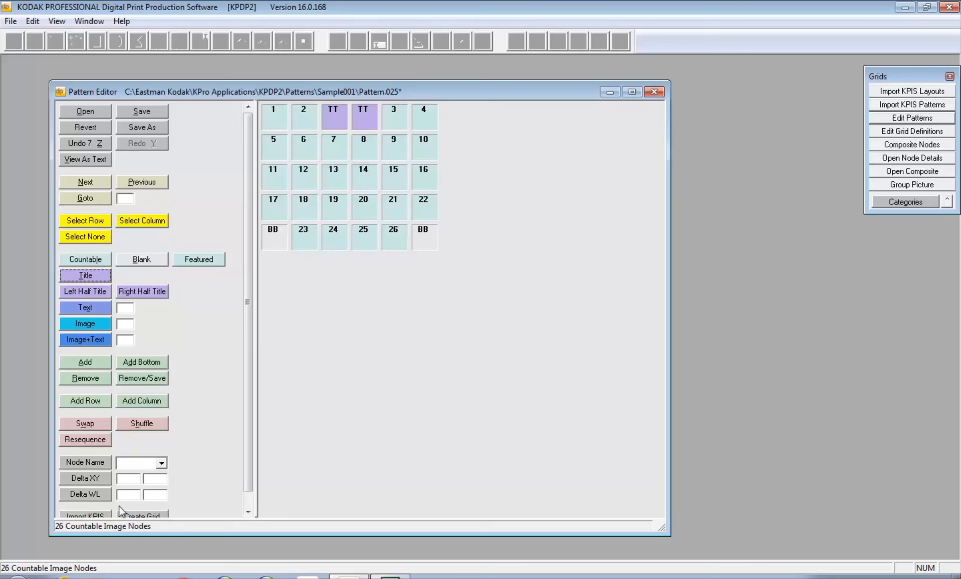
left_click(273, 120)
left_click(131, 465)
Name node 1 'Principal'
type("Pri")
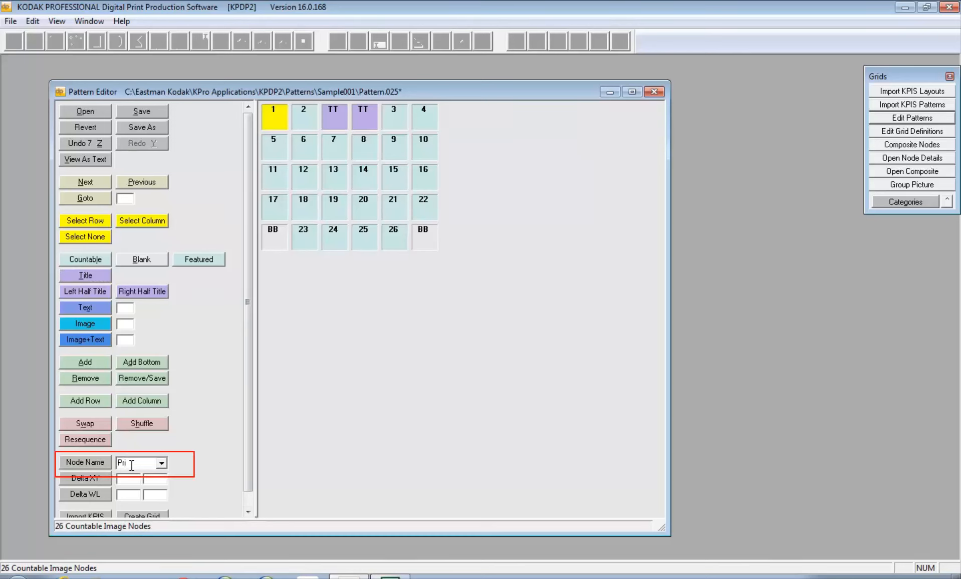
type("ncipal")
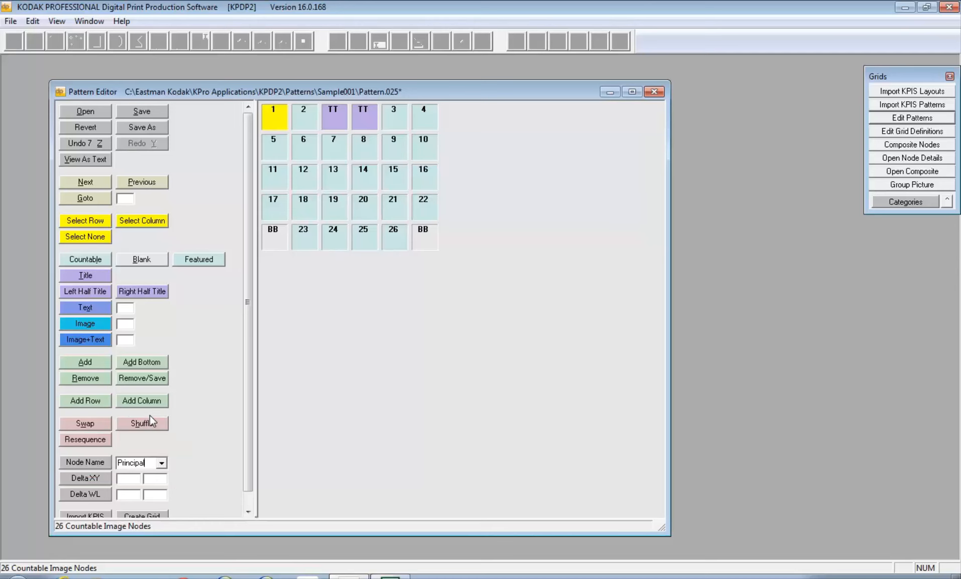
left_click(80, 464)
Name node 2 'AP' and node 4 'Teacher'
mouse_move(282, 120)
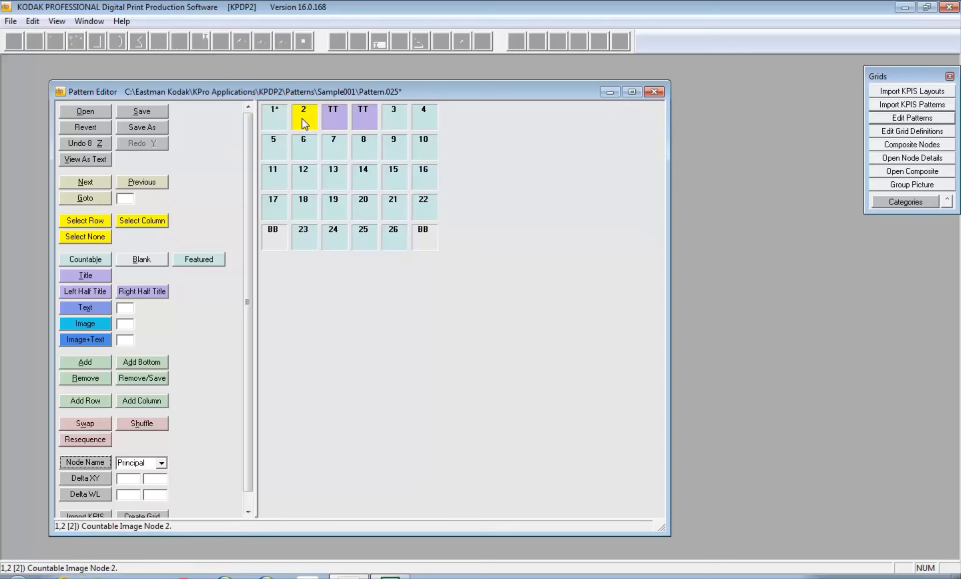
double_click(124, 464)
type("AP")
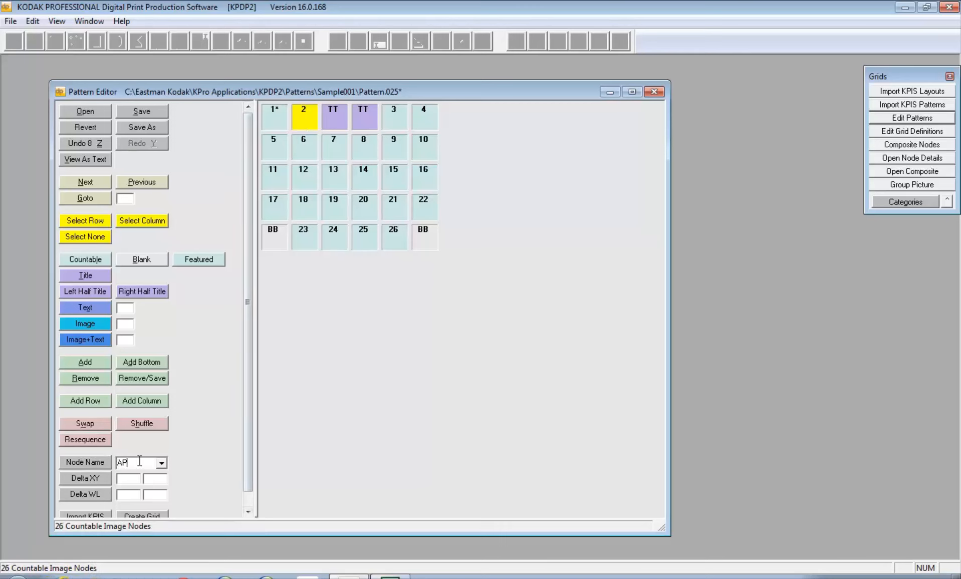
left_click(86, 462)
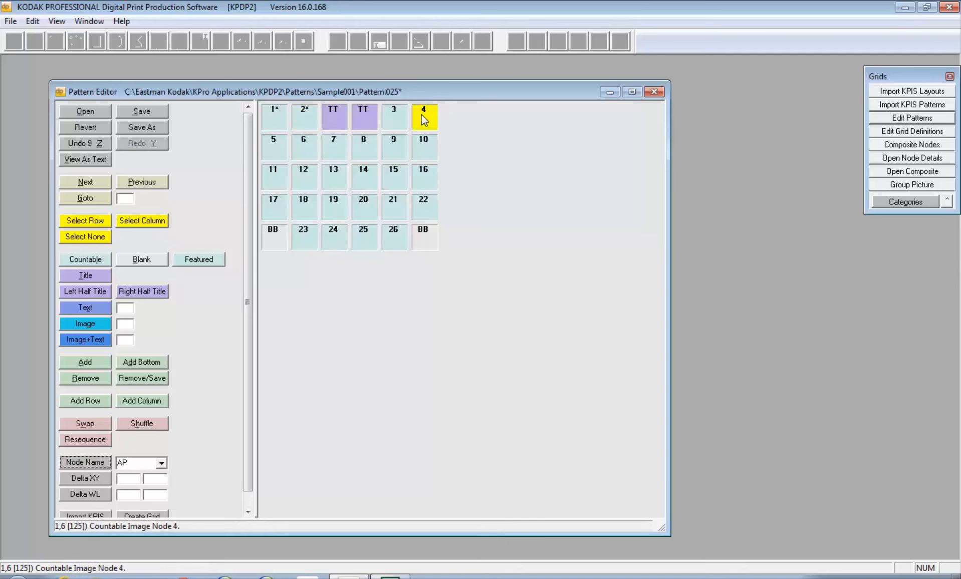
left_click(130, 460)
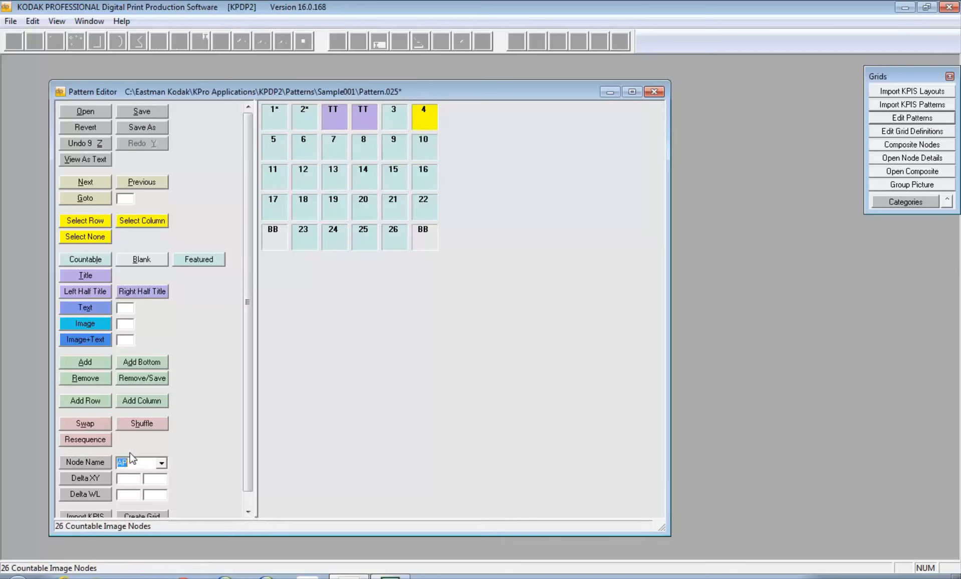
type("Teacher")
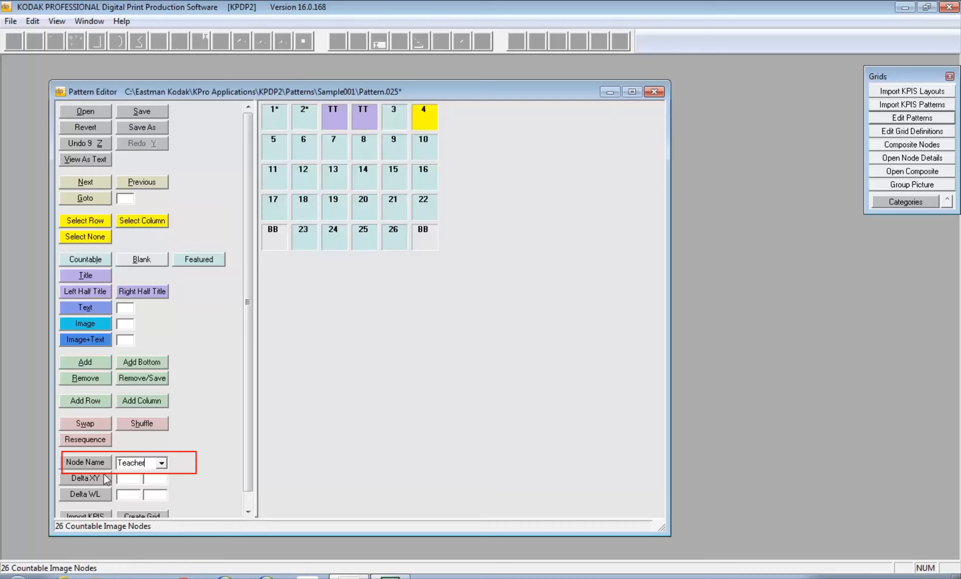
left_click(75, 462)
Name node 3 'TA' and save the pattern as Pattern.026
left_click(394, 118)
left_click_drag(146, 460, 110, 463)
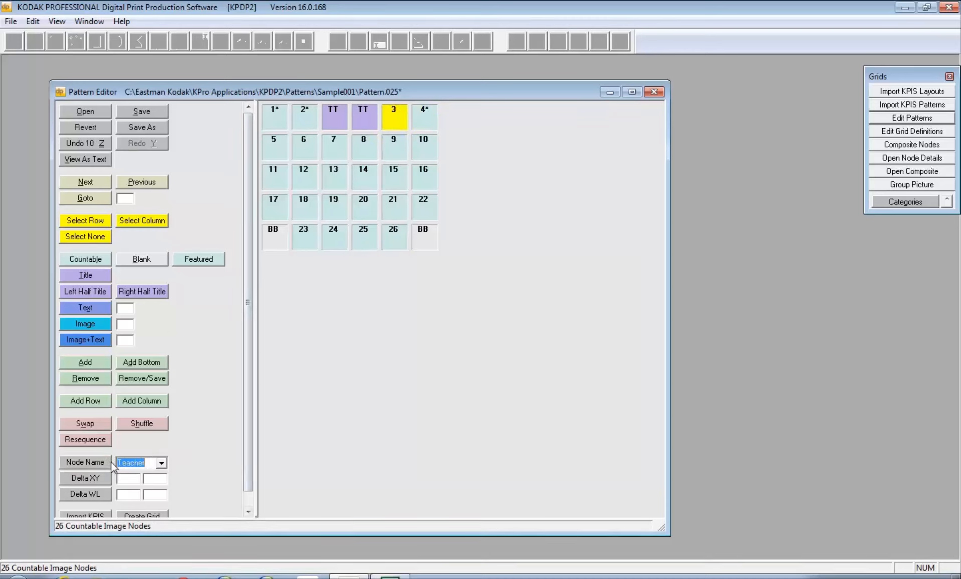
type("TA")
key("Return")
left_click(139, 111)
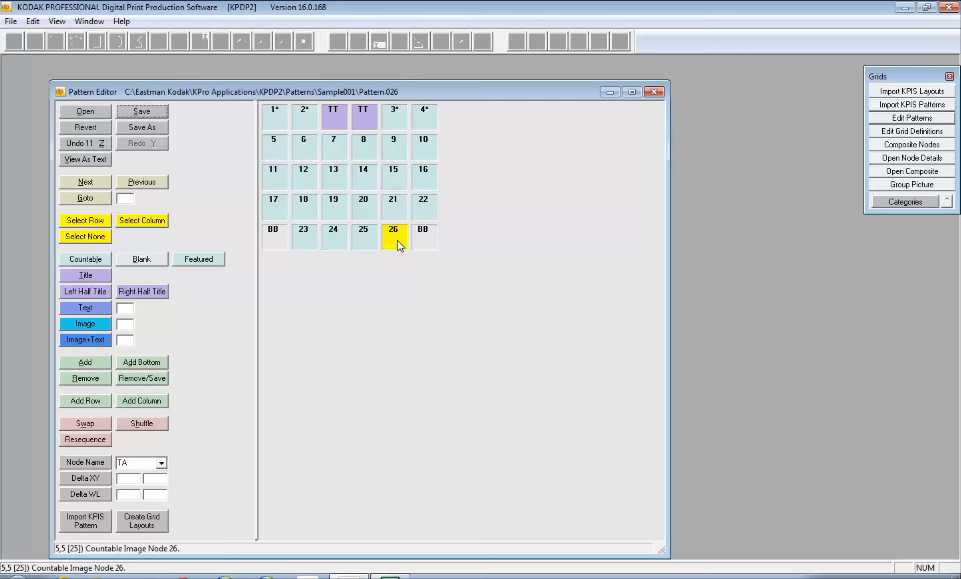
Remove nodes 26, 25, 22 and 10 one at a time, saving Pattern.025 down to Pattern.022
left_click(135, 383)
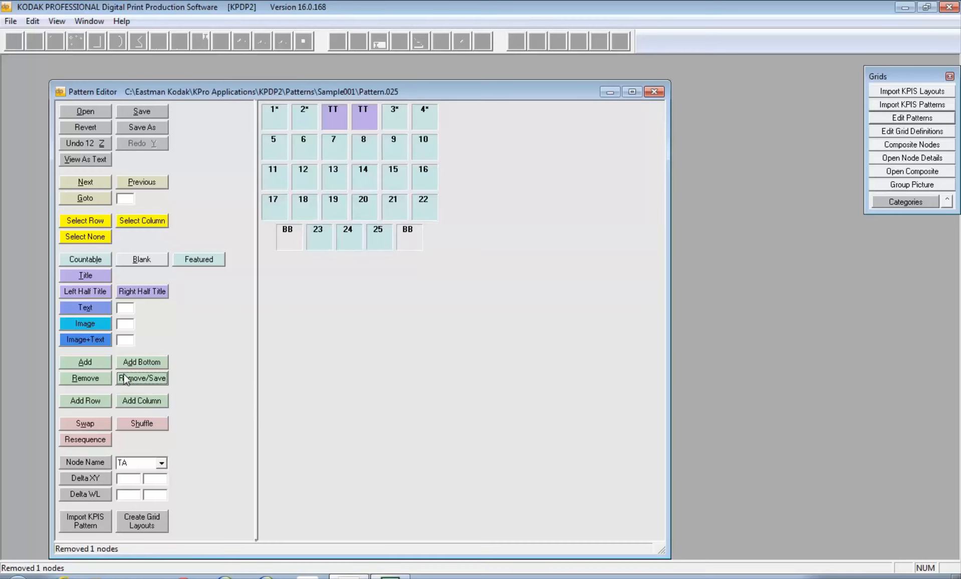
left_click(385, 240)
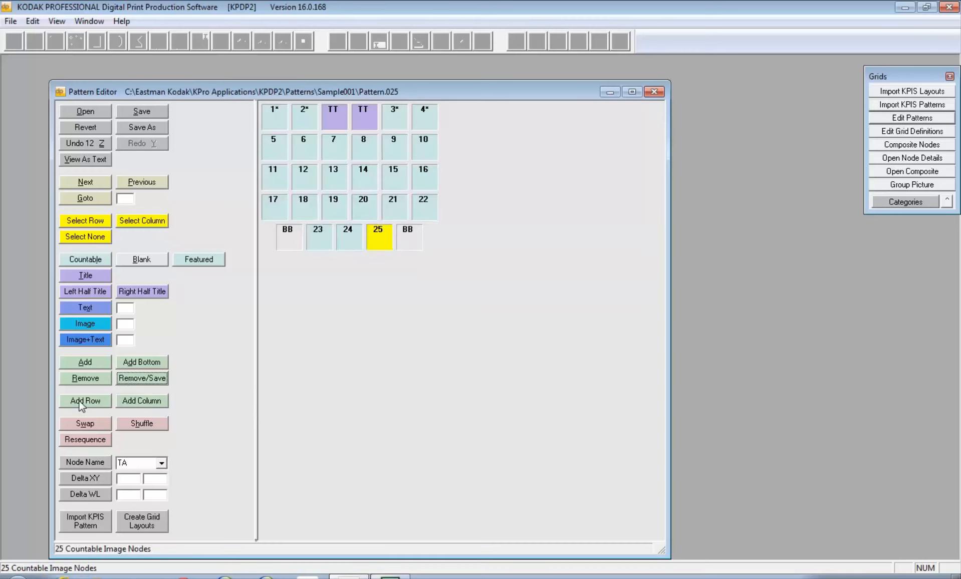
left_click(128, 381)
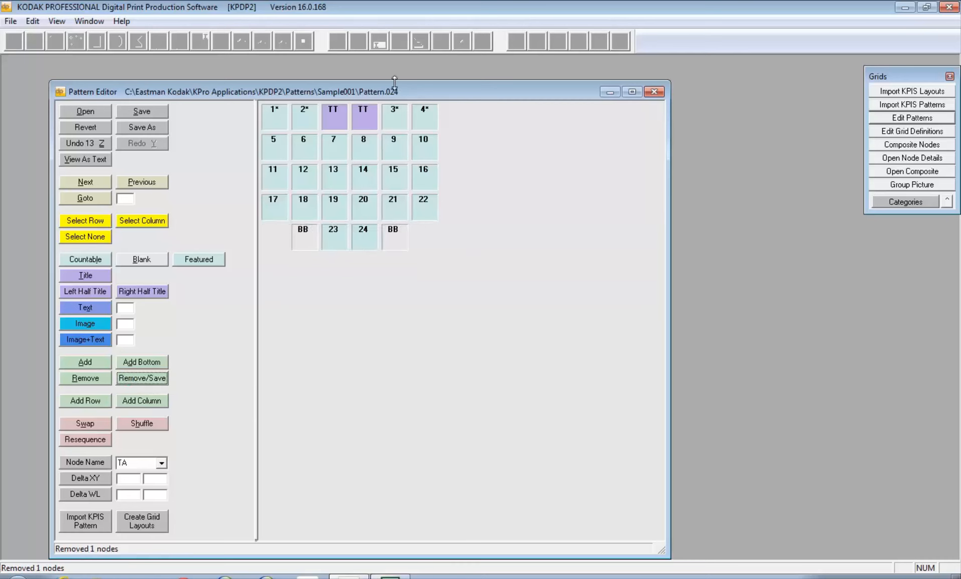
left_click(426, 208)
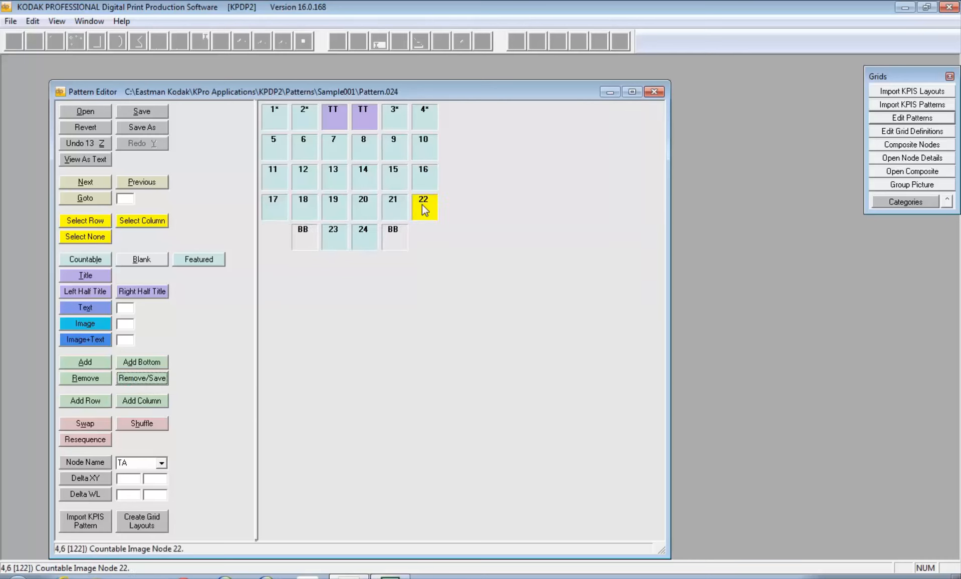
left_click(140, 381)
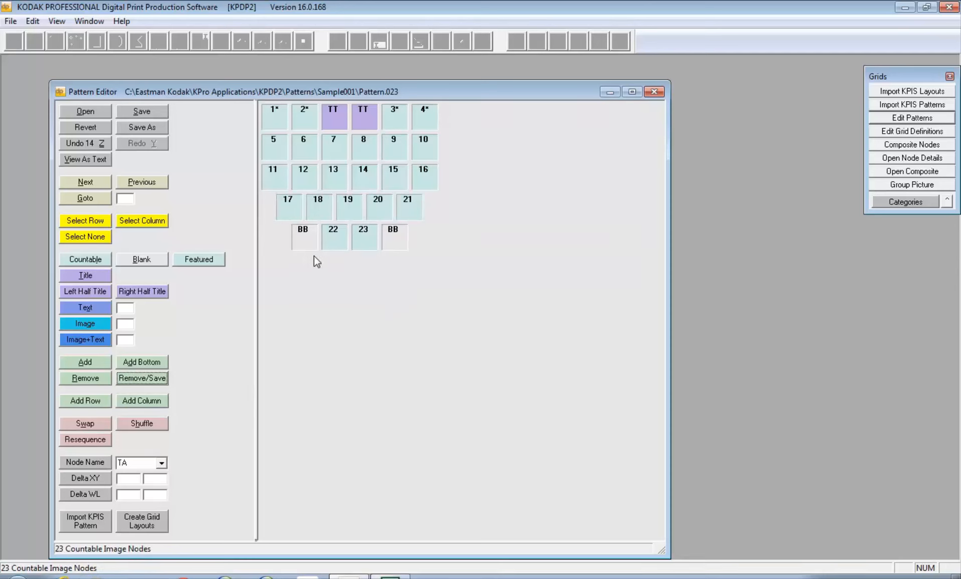
left_click(425, 145)
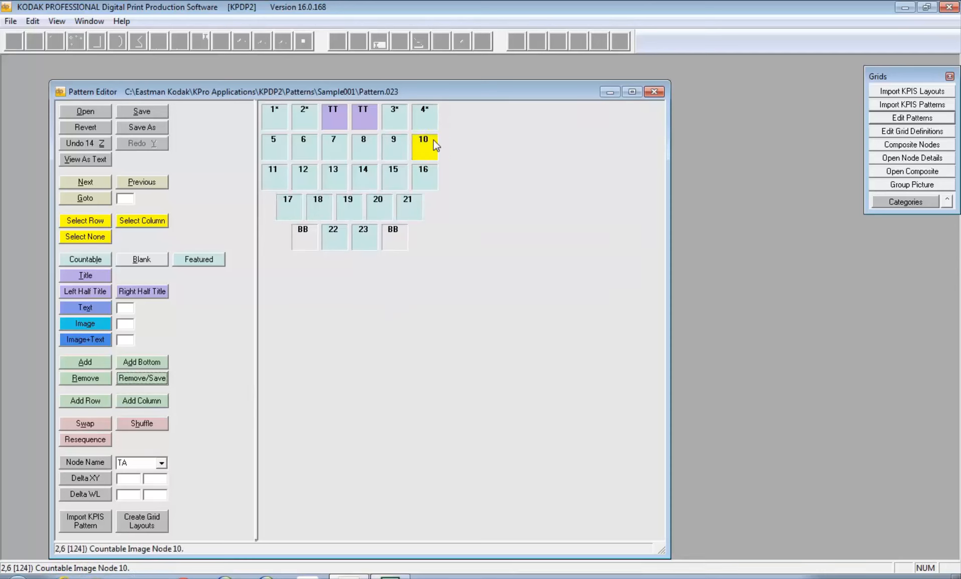
left_click(120, 382)
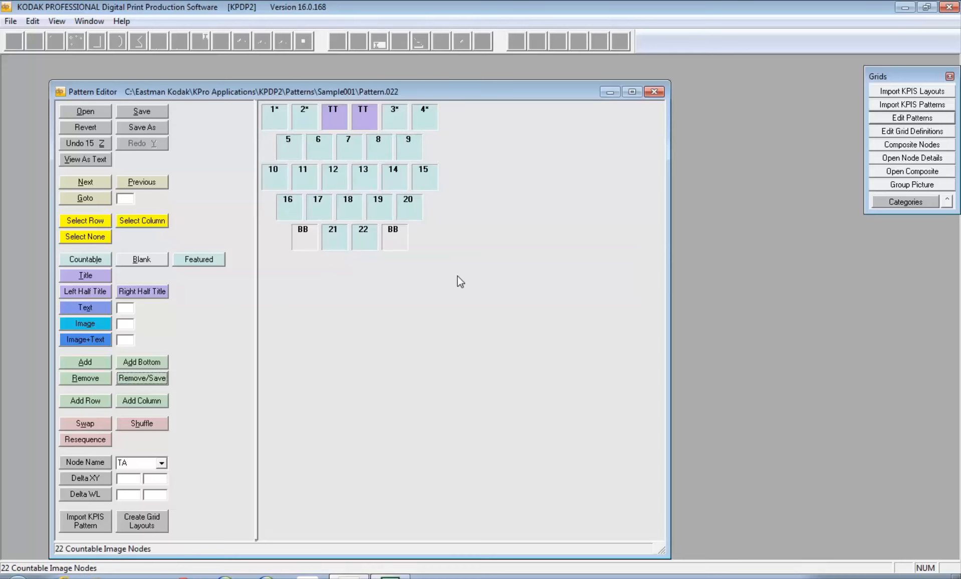
Remove nodes 15, 10 and 18 in turn, saving Pattern.021, Pattern.020 and Pattern.019
left_click(425, 182)
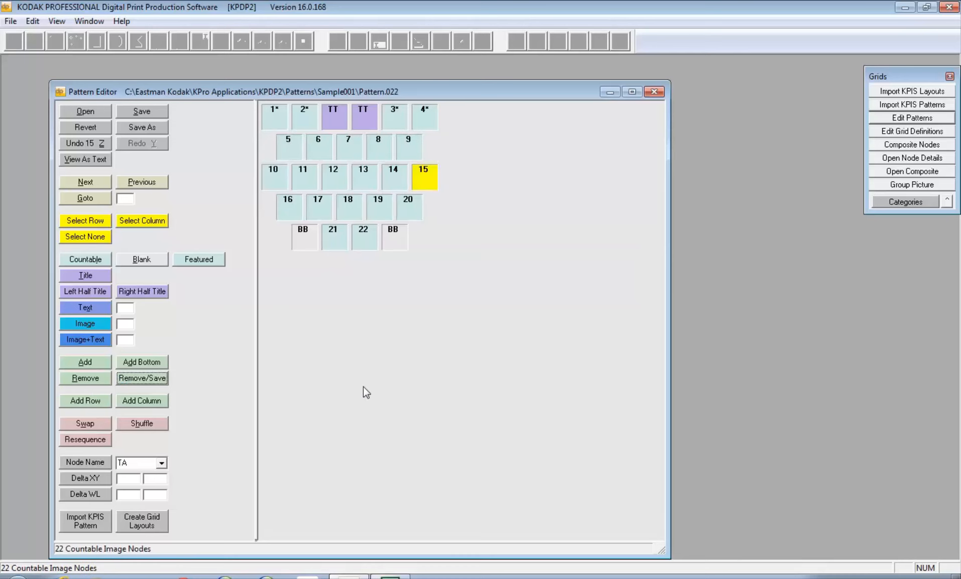
left_click(145, 378)
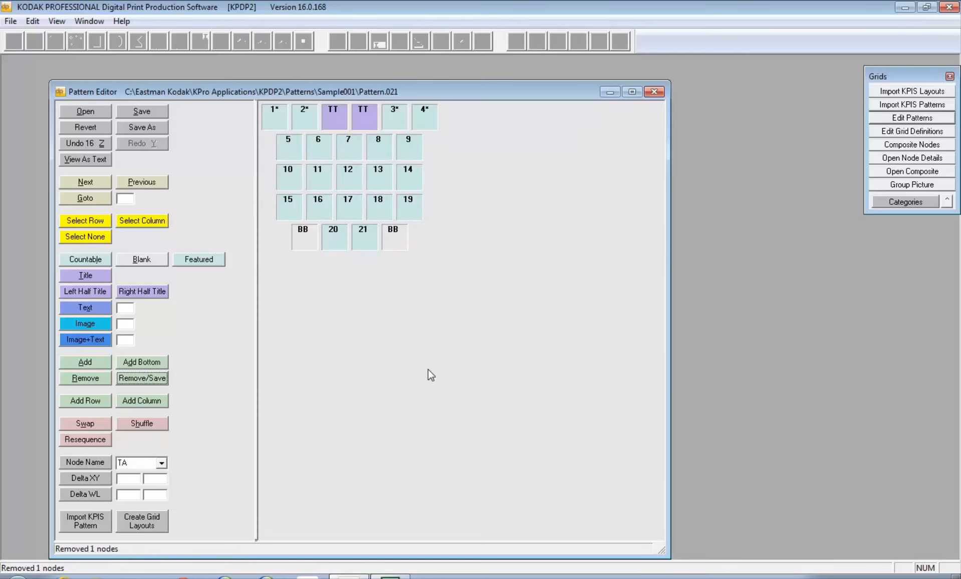
left_click(286, 180)
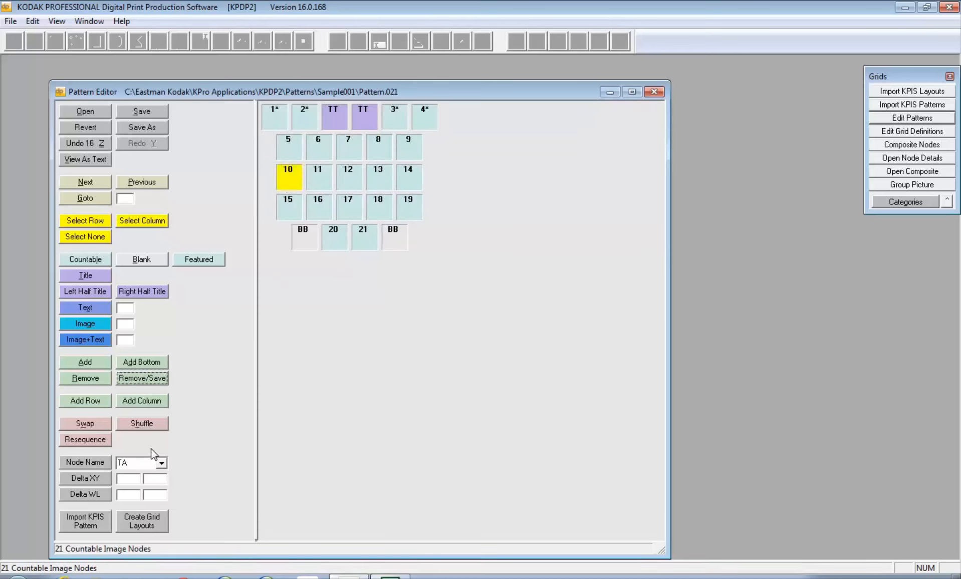
left_click(143, 379)
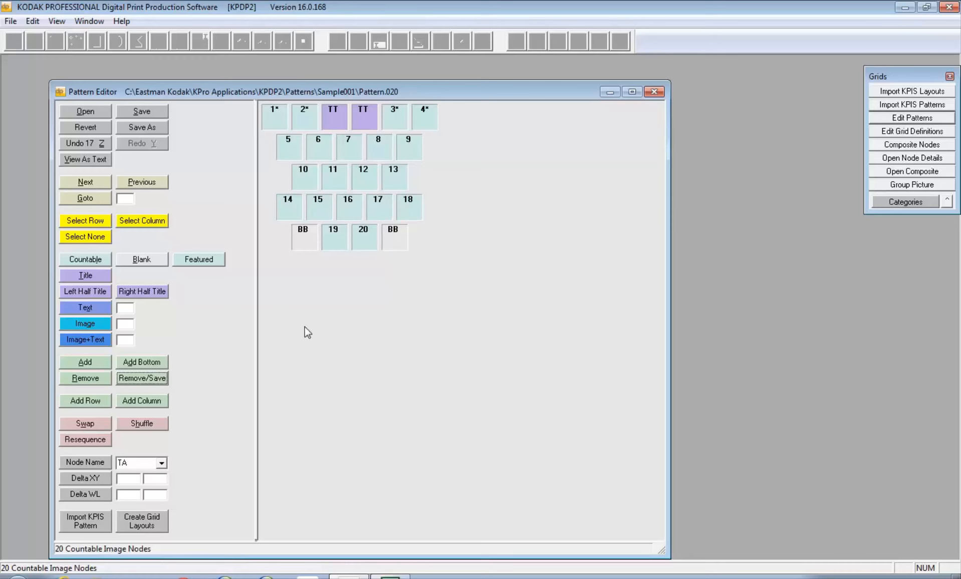
left_click(408, 206)
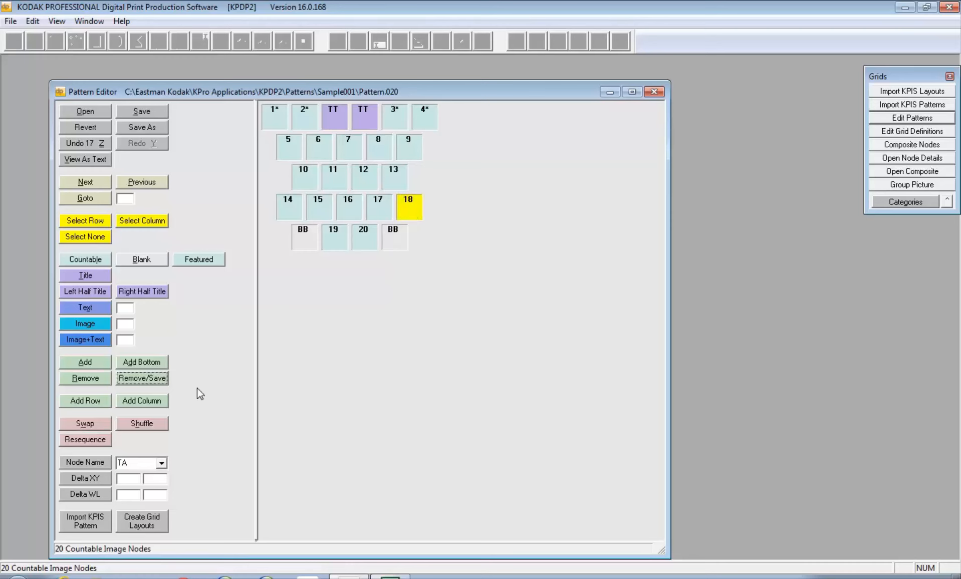
left_click(138, 380)
Remove nodes 9, 16, 5 and 11 in turn, saving Pattern.018 through Pattern.015
left_click(413, 152)
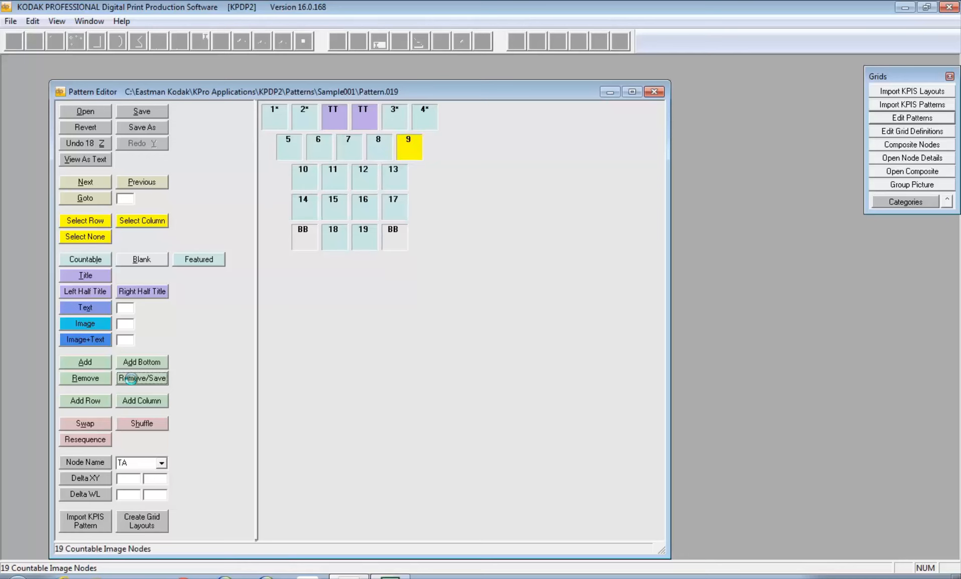
left_click(132, 377)
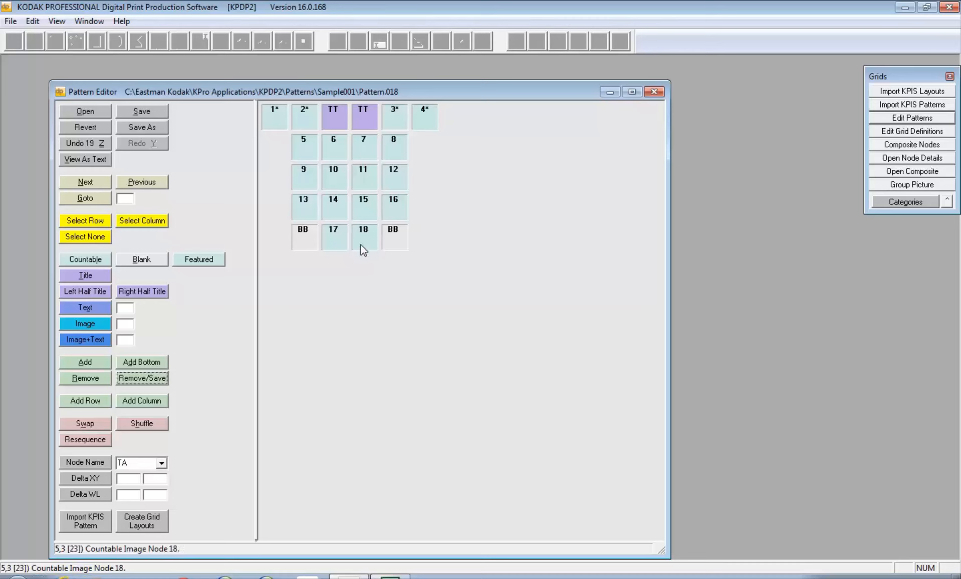
left_click(401, 199)
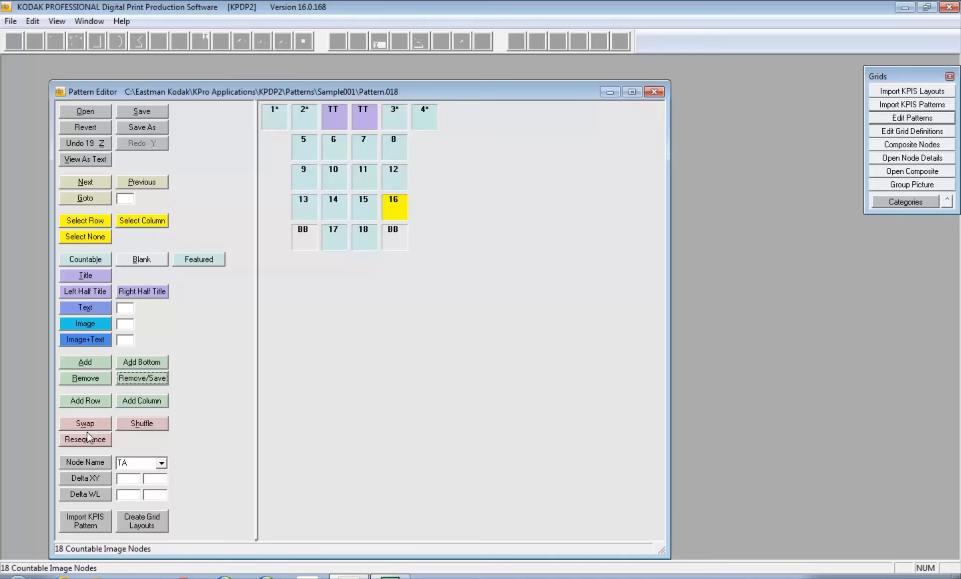
left_click(143, 379)
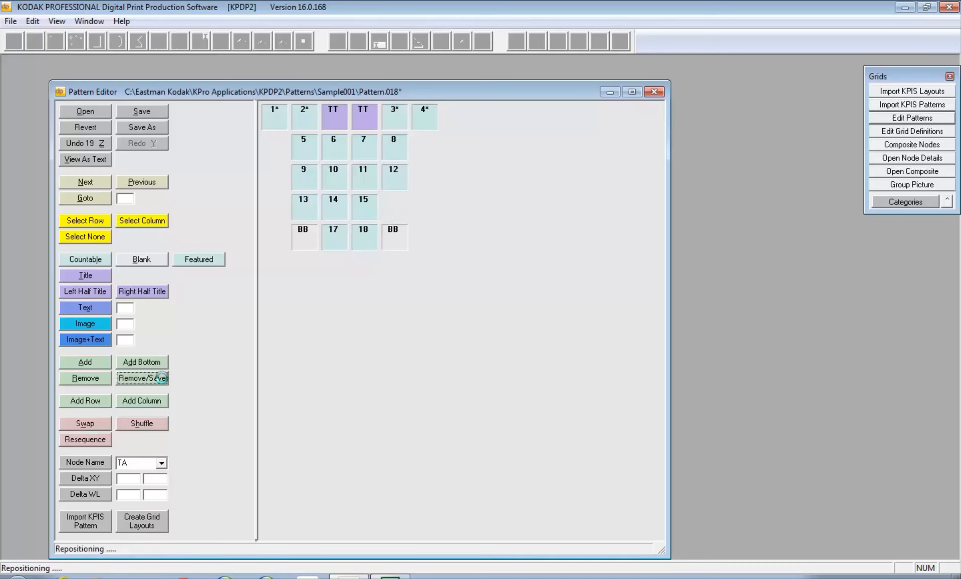
left_click(307, 152)
left_click(141, 112)
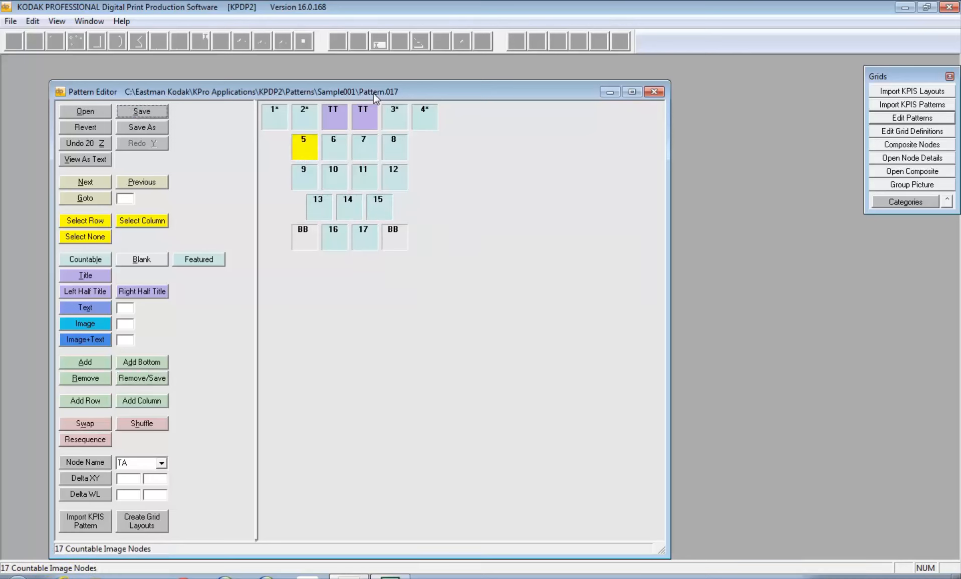
left_click(133, 379)
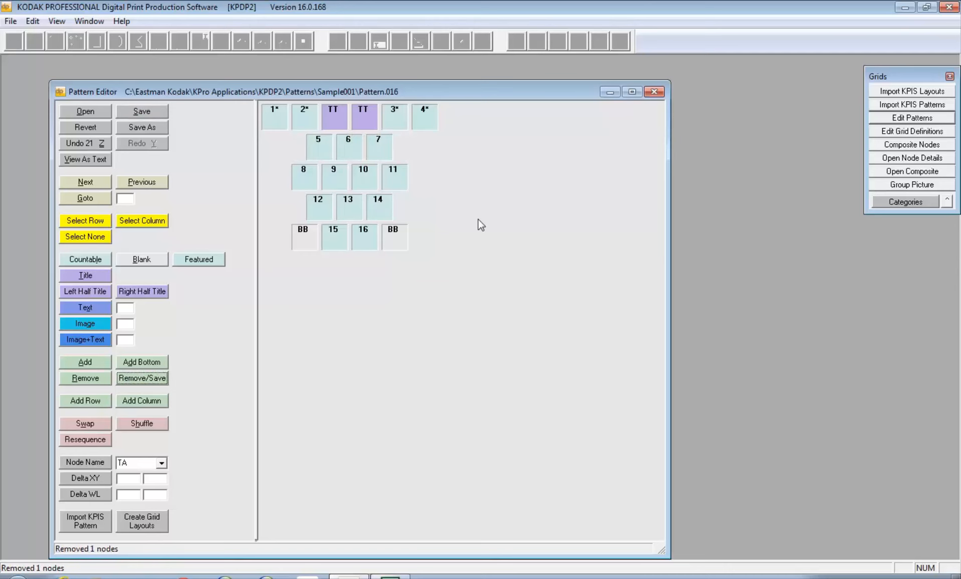
left_click(370, 241)
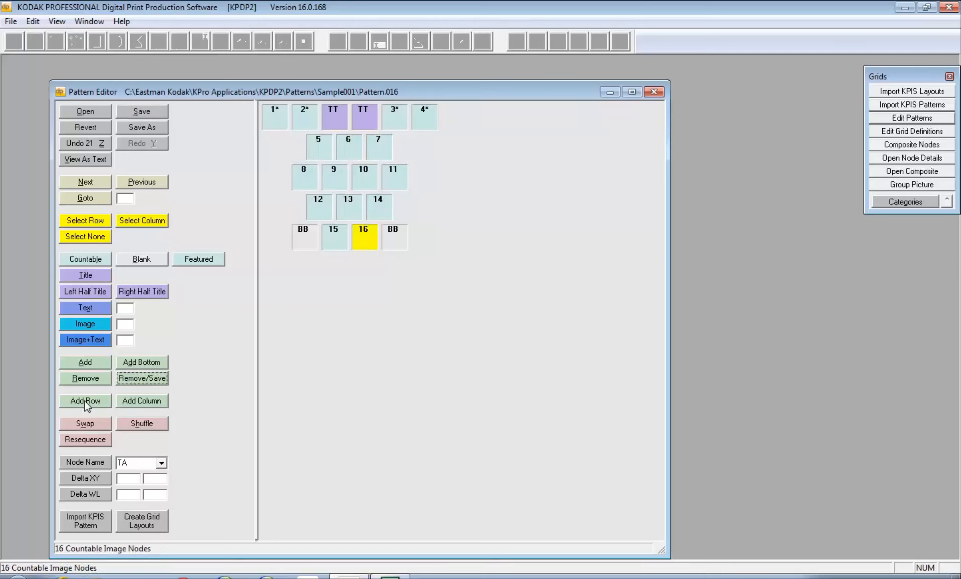
left_click(403, 170)
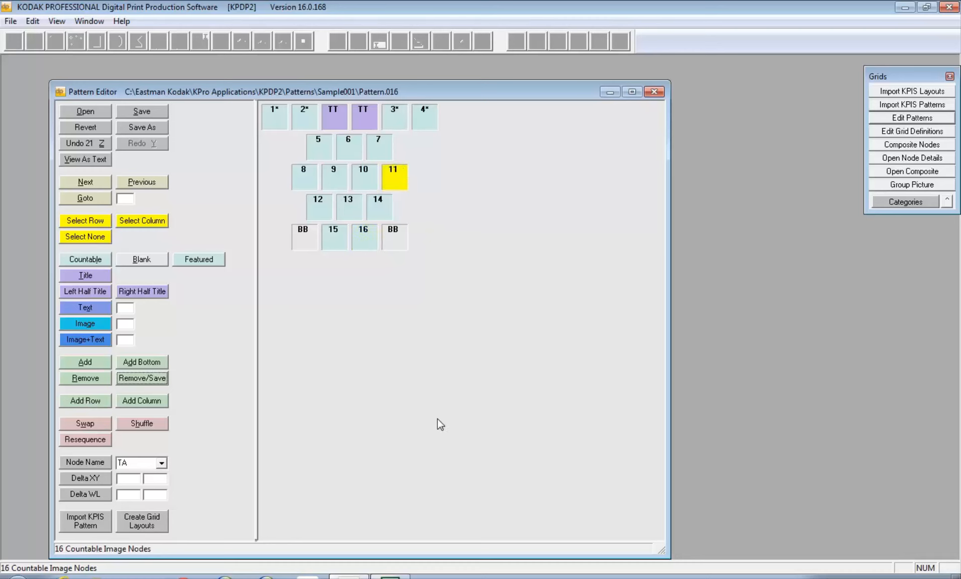
left_click(151, 378)
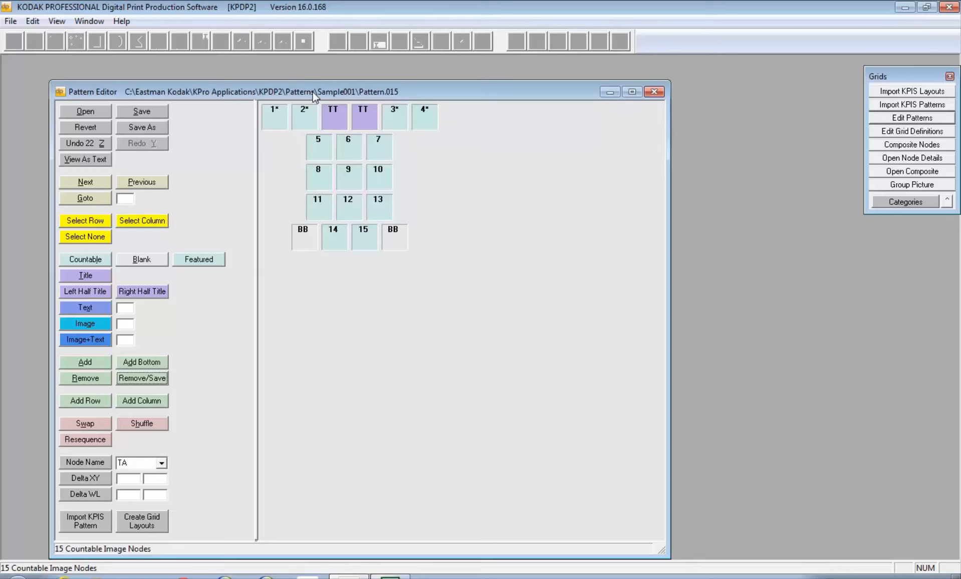
left_click_drag(312, 92, 312, 75)
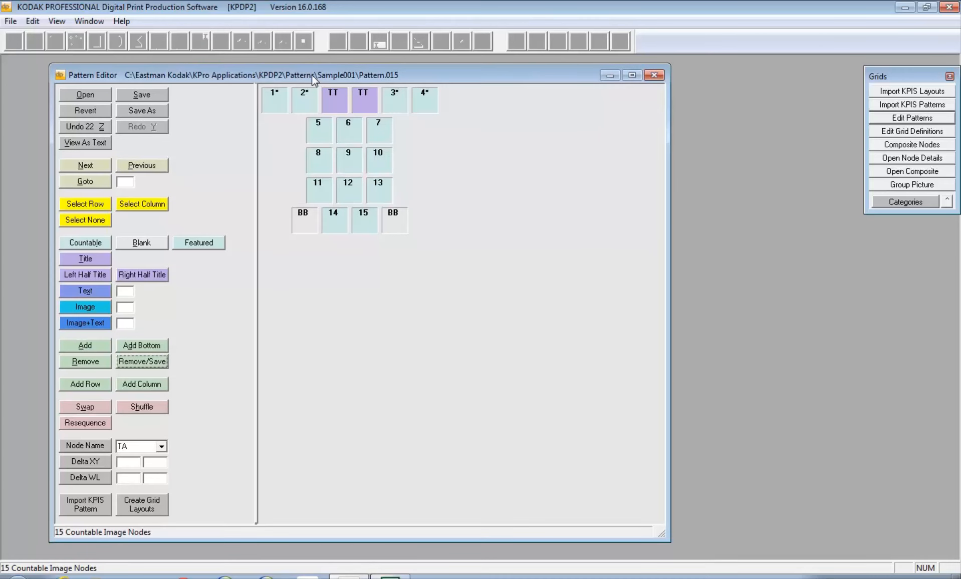